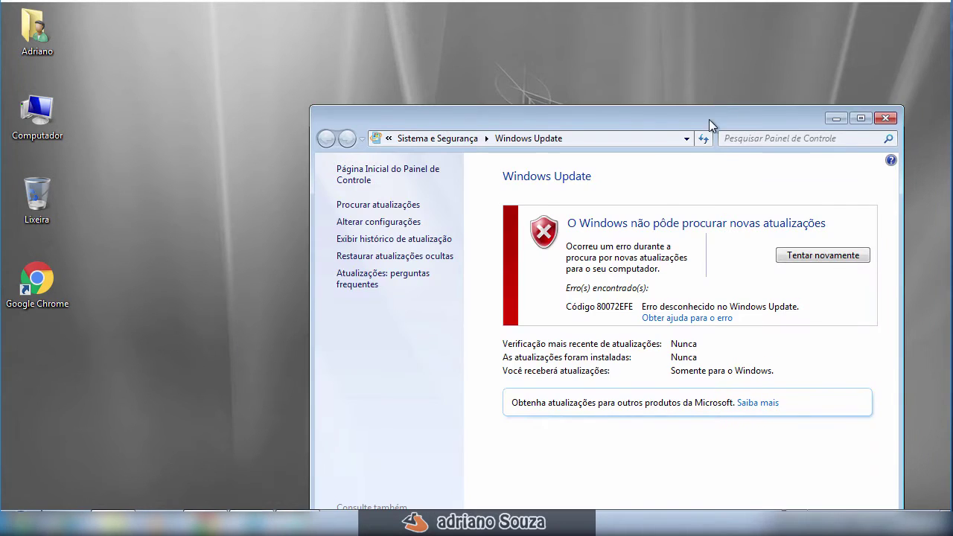
Find the Windows check for updates through a system search, open it and retry the update check.
{"action": "left_click_drag", "start_coordinate": [712, 122], "coordinate": [587, 31]}
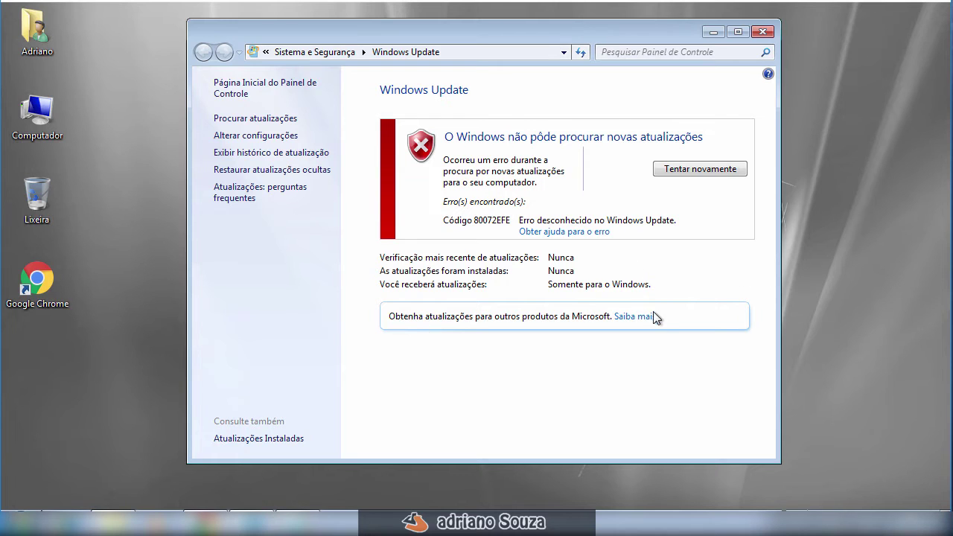
{"action": "left_click", "coordinate": [23, 522]}
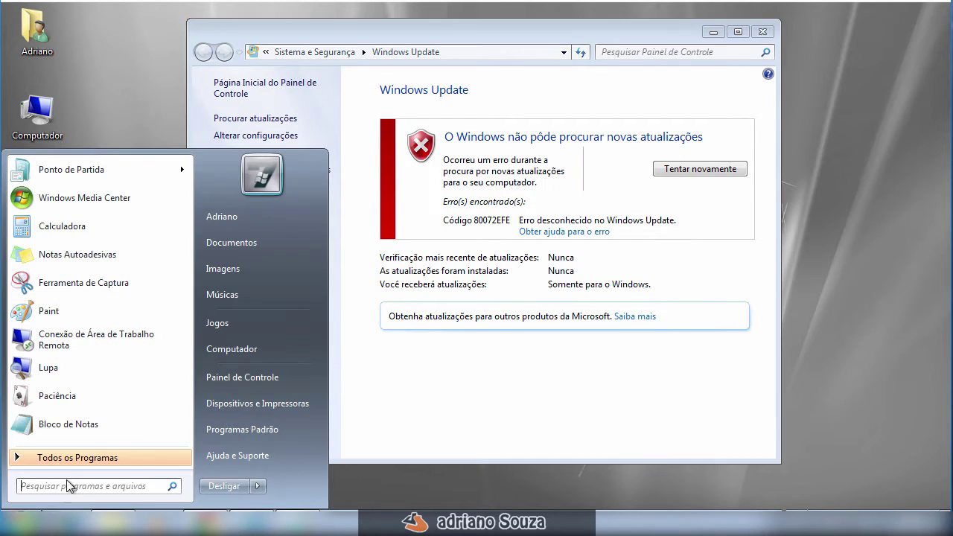
{"action": "type", "text": "up"}
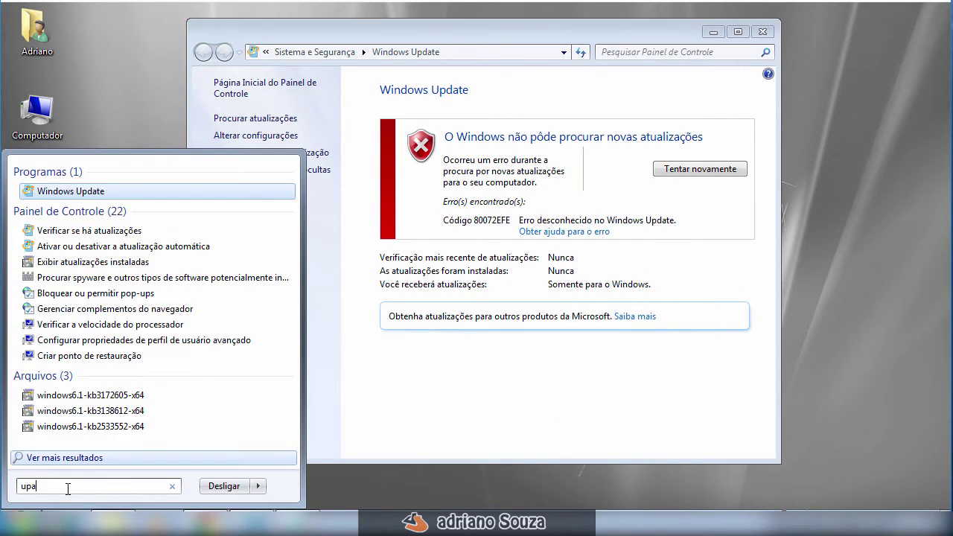
{"action": "left_click", "coordinate": [96, 234]}
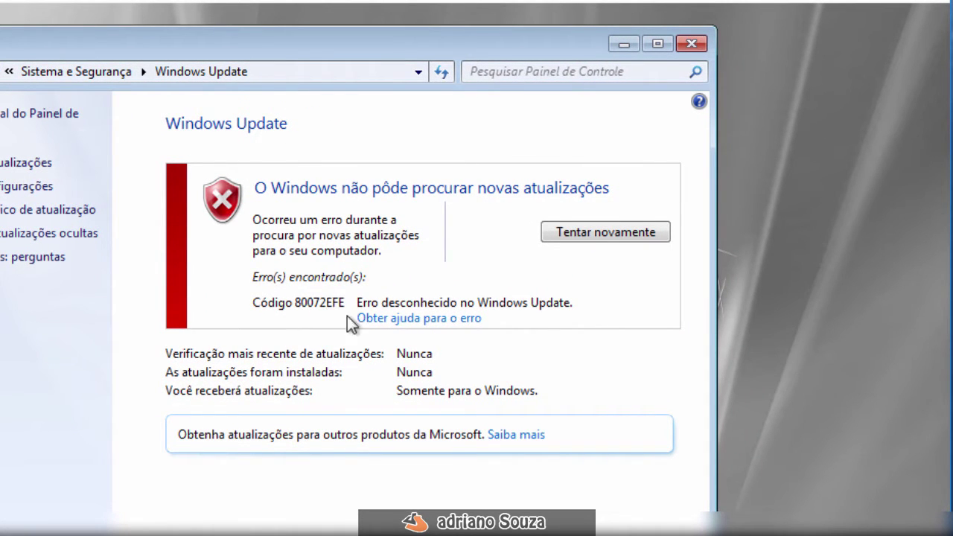
{"action": "left_click", "coordinate": [577, 239]}
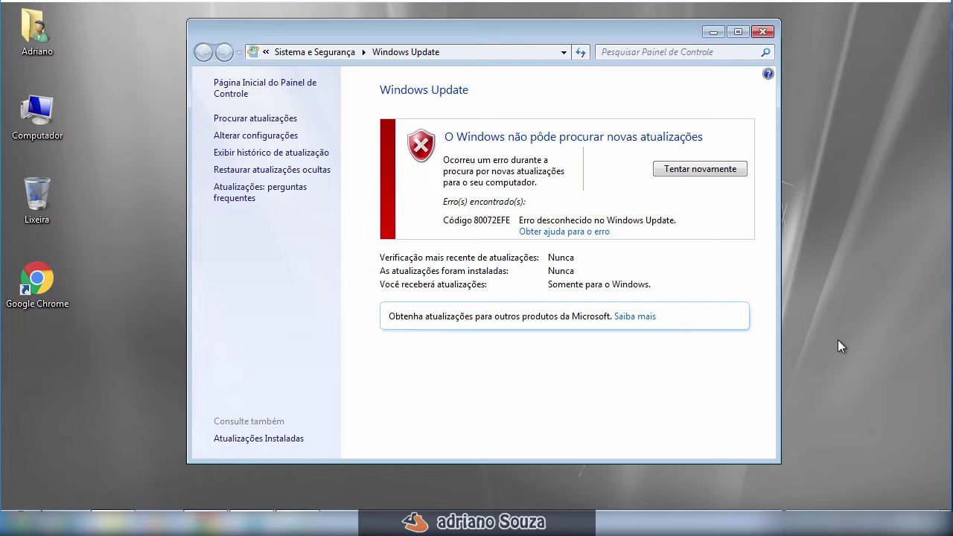
View the computer's system properties to check the Windows edition, service pack and system type, and minimize that window.
{"action": "mouse_move", "coordinate": [298, 523]}
{"action": "right_click", "coordinate": [27, 102]}
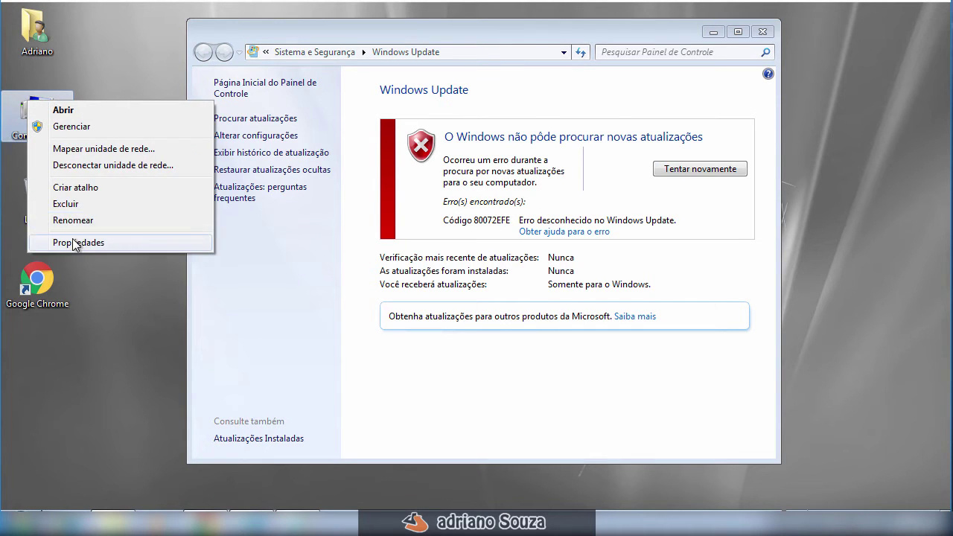
{"action": "left_click", "coordinate": [74, 242]}
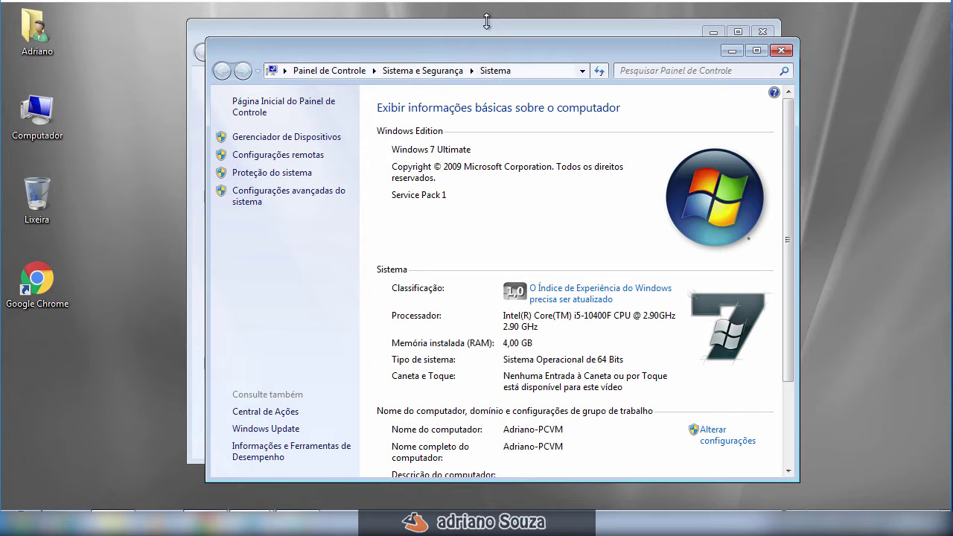
{"action": "left_click_drag", "start_coordinate": [421, 52], "coordinate": [274, 102]}
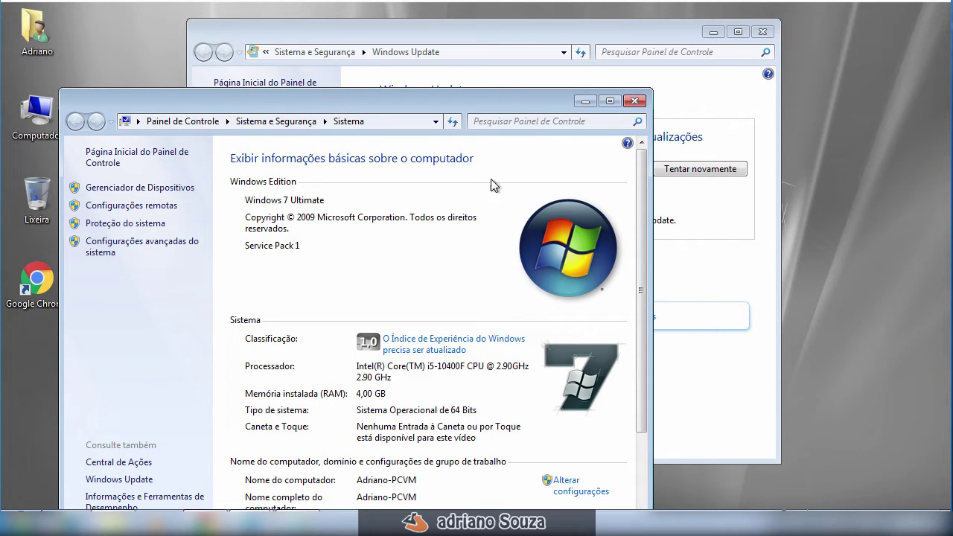
{"action": "left_click", "coordinate": [585, 101]}
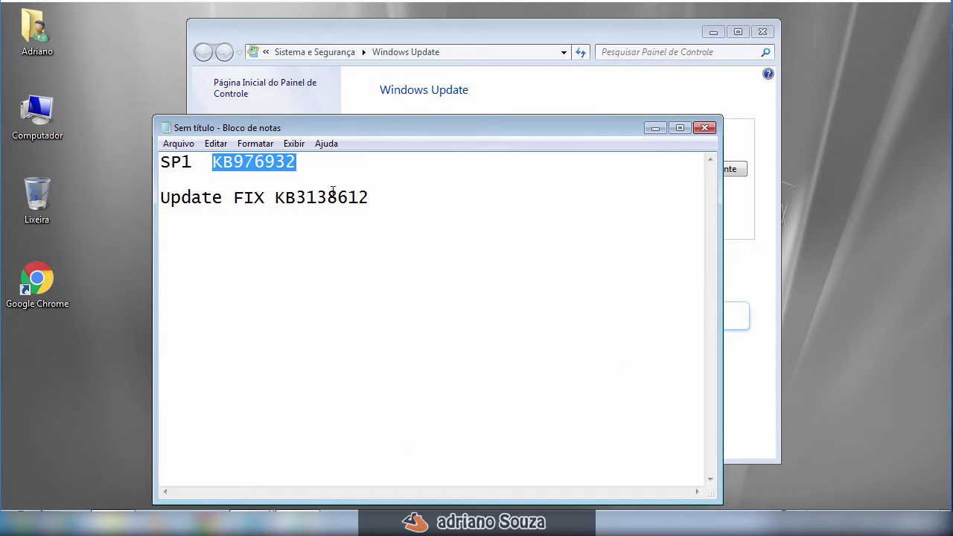
Copy KB3138612 from the Notepad note, switch to Chrome, open the Microsoft Update Catalog and search it for that number.
{"action": "left_click_drag", "start_coordinate": [277, 201], "coordinate": [369, 197]}
{"action": "key", "text": "ctrl+c"}
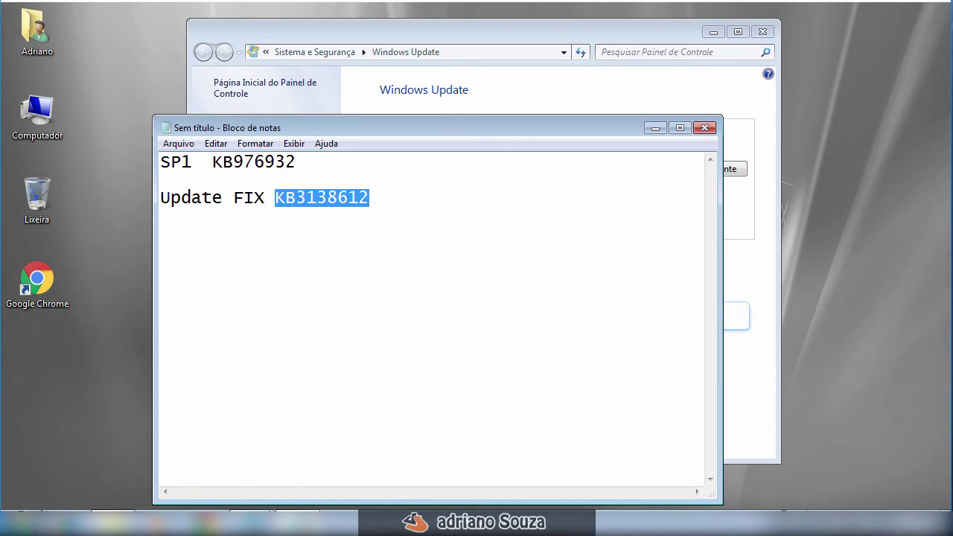
{"action": "mouse_move", "coordinate": [253, 522]}
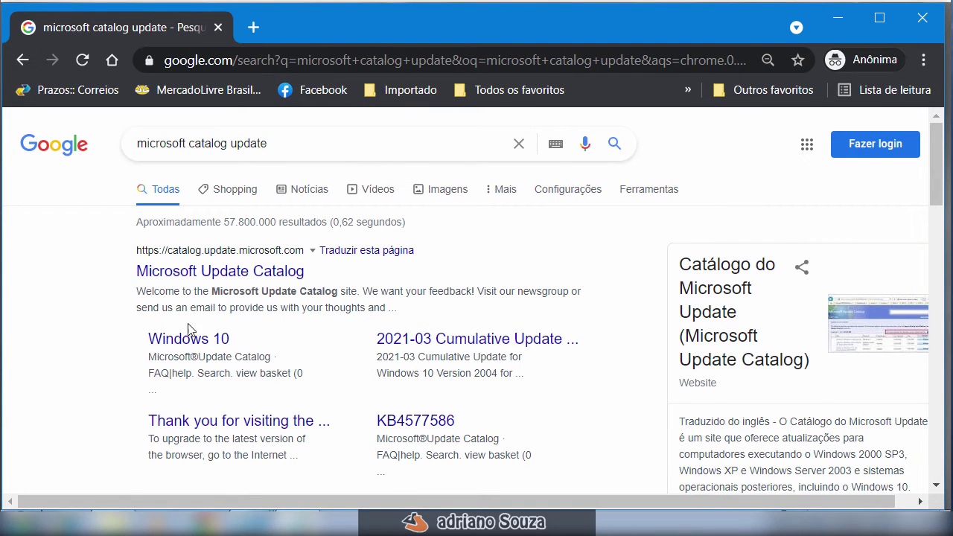
{"action": "left_click", "coordinate": [207, 274]}
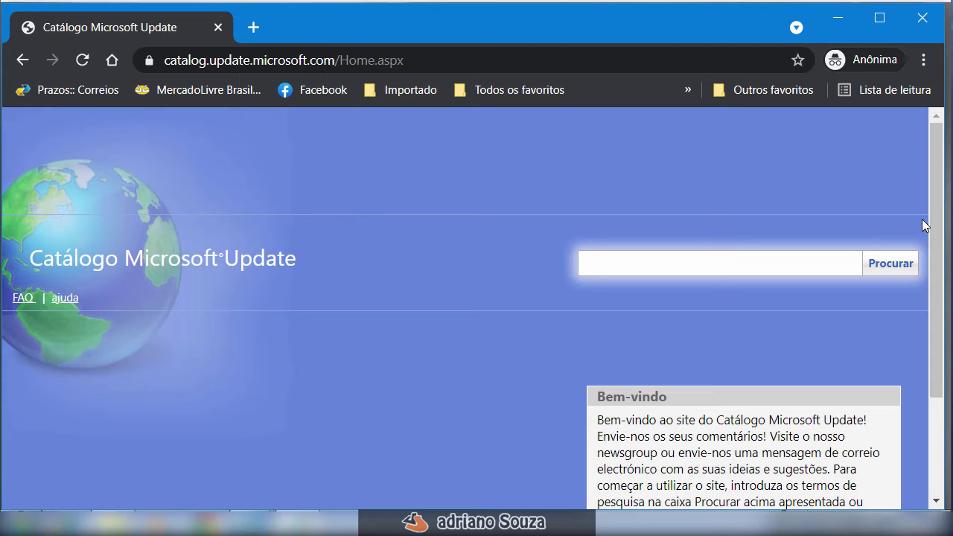
{"action": "right_click", "coordinate": [606, 262]}
{"action": "left_click", "coordinate": [652, 406]}
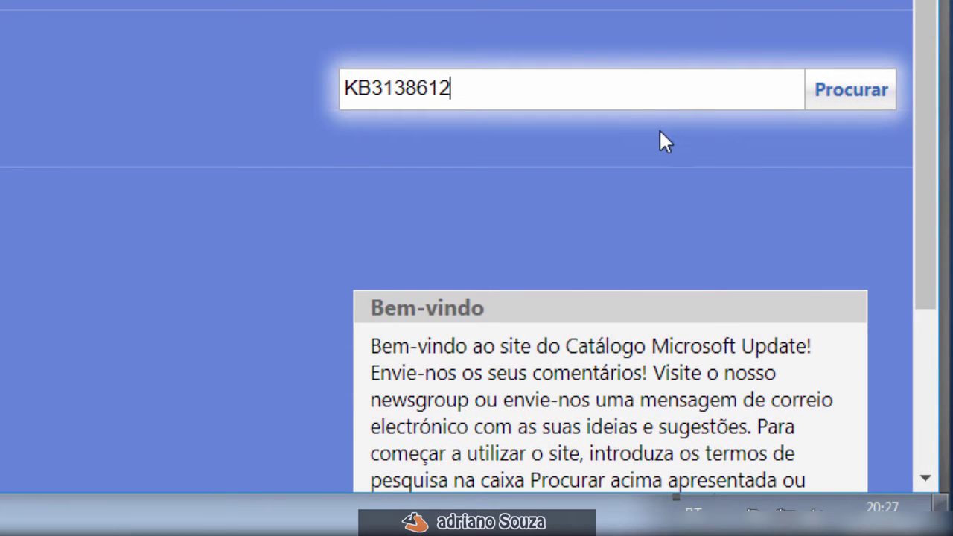
{"action": "left_click", "coordinate": [849, 92]}
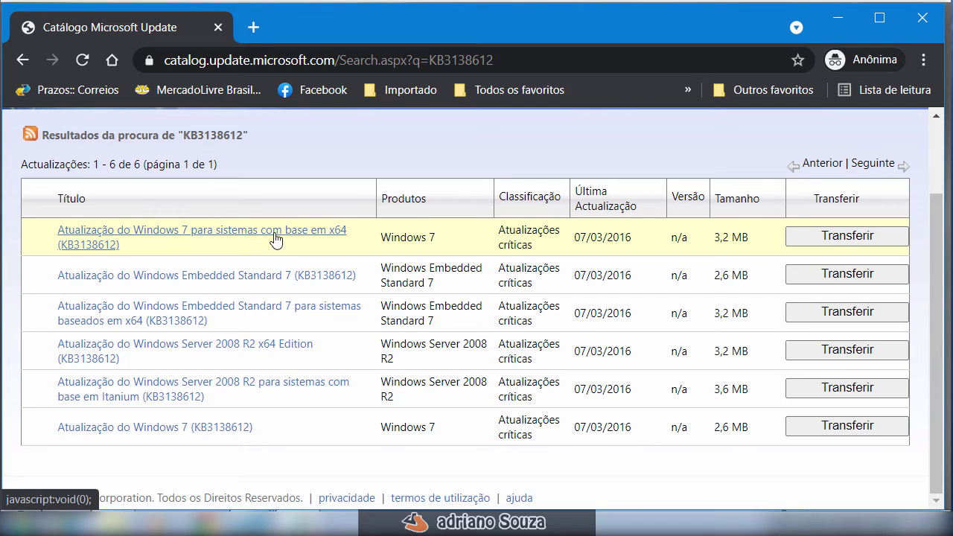
Try to download the KB3138612 package for x64-based Windows 7, cancelling the save and closing the download windows.
{"action": "left_click", "coordinate": [345, 234]}
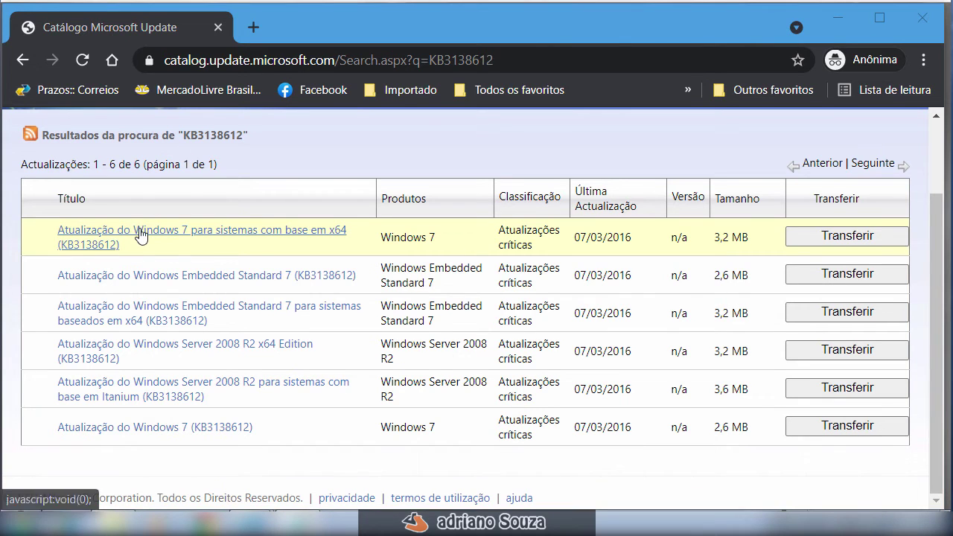
{"action": "left_click", "coordinate": [847, 239]}
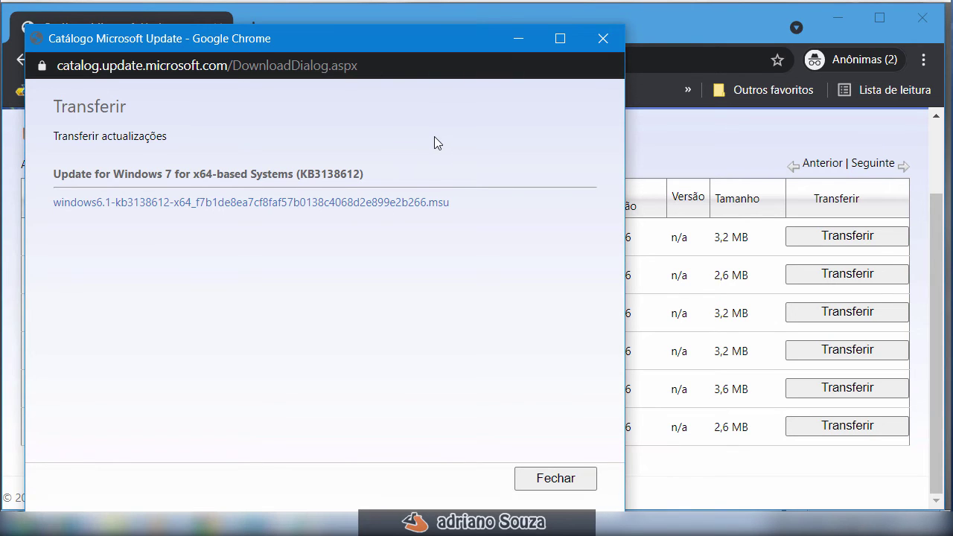
{"action": "right_click", "coordinate": [278, 201]}
{"action": "left_click", "coordinate": [375, 235]}
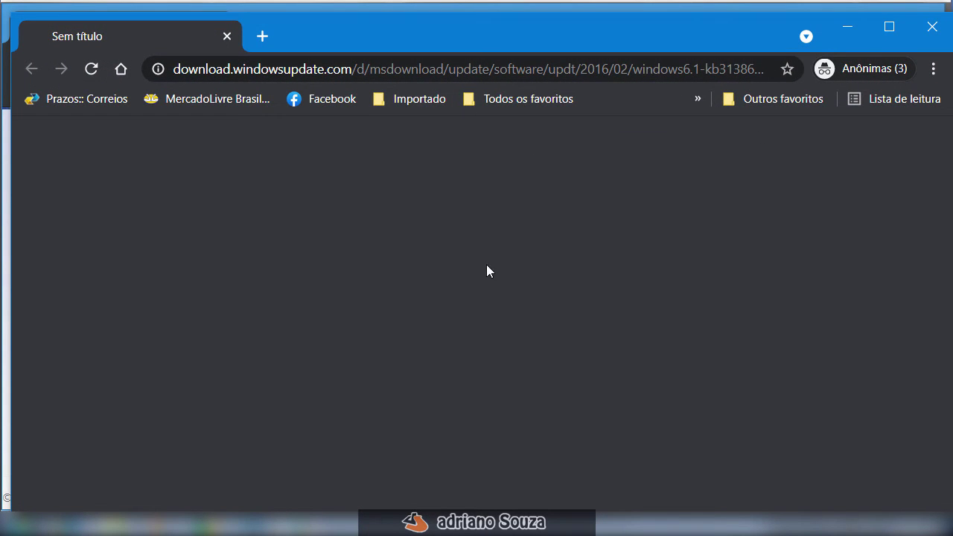
{"action": "left_click", "coordinate": [92, 69]}
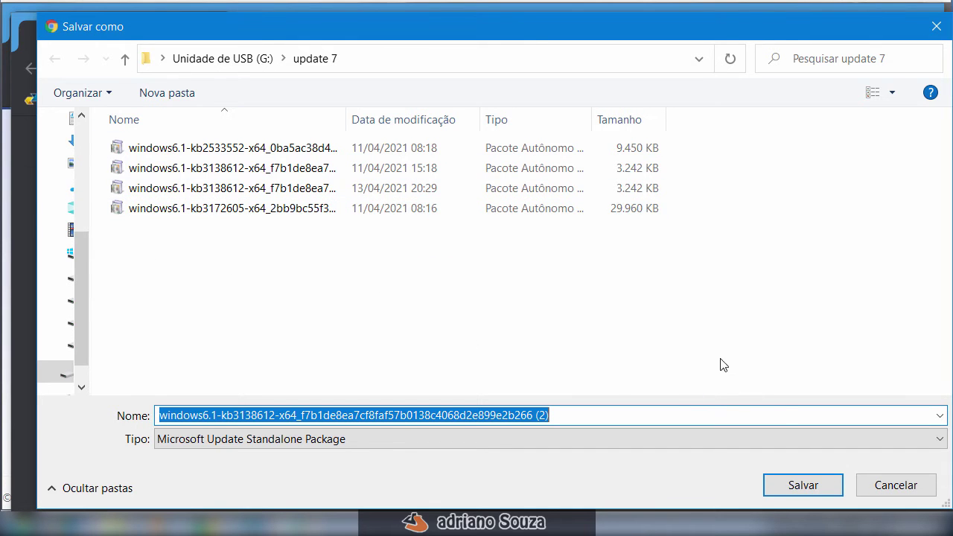
{"action": "left_click", "coordinate": [897, 486]}
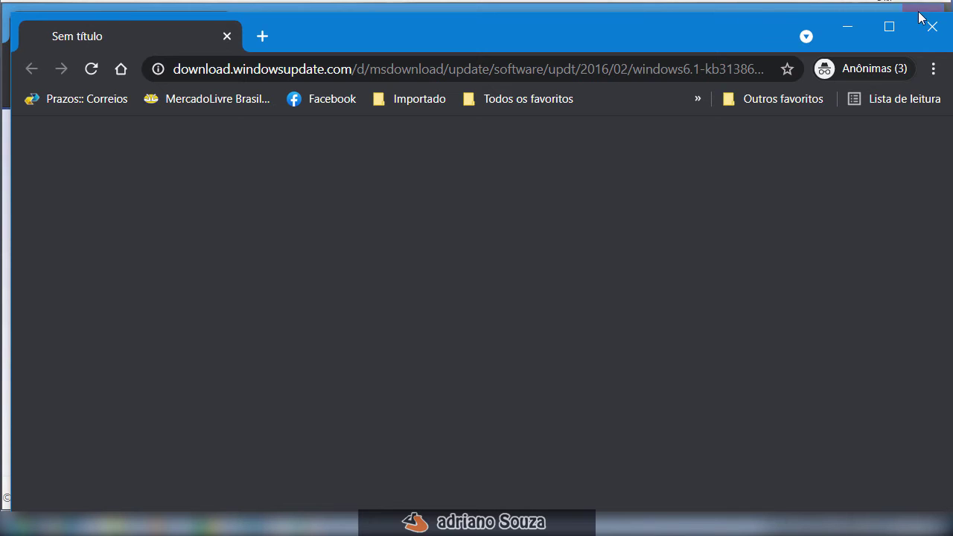
{"action": "left_click", "coordinate": [922, 18]}
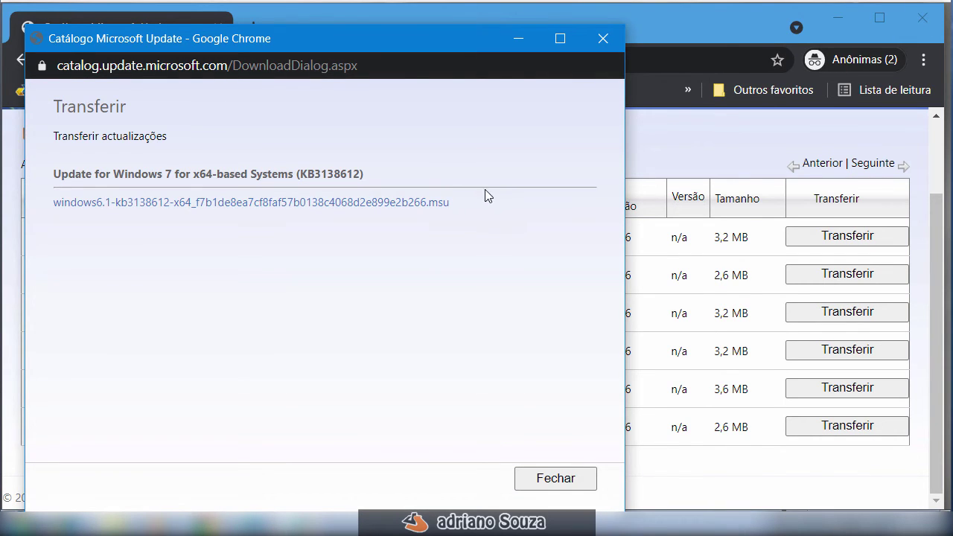
{"action": "left_click", "coordinate": [578, 472]}
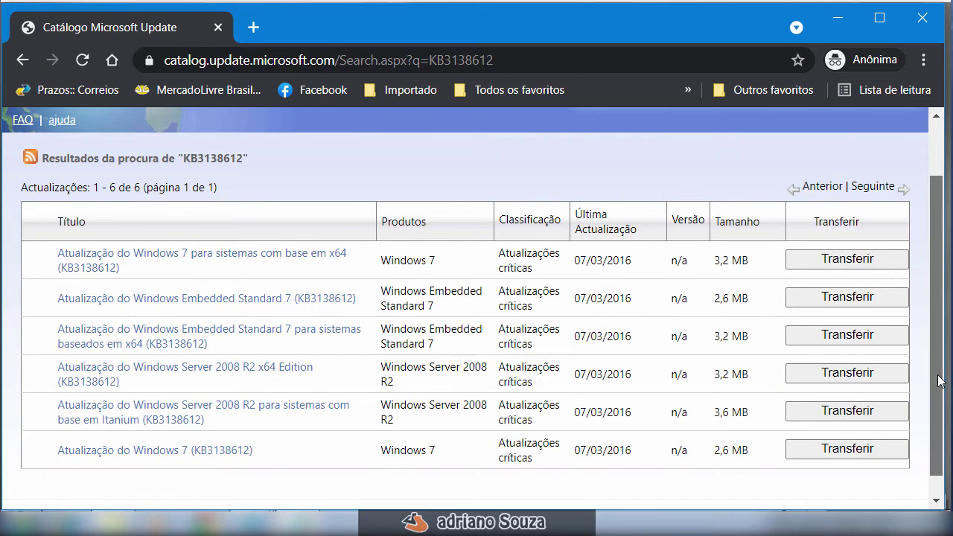
Search the Microsoft Update Catalog for the Service Pack 1 update KB976932.
{"action": "left_click_drag", "start_coordinate": [936, 388], "coordinate": [940, 321]}
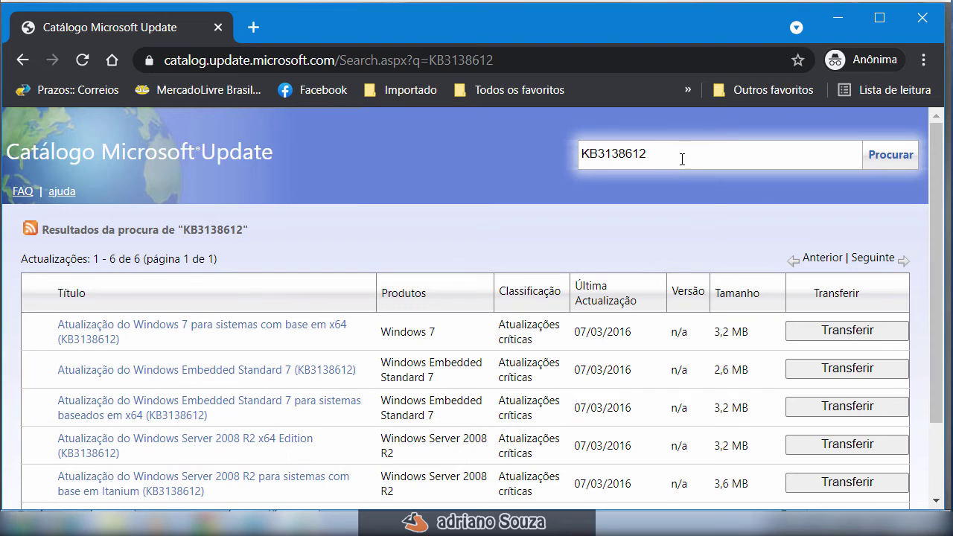
{"action": "left_click_drag", "start_coordinate": [680, 157], "coordinate": [547, 181]}
{"action": "type", "text": "KB976932"}
{"action": "left_click", "coordinate": [896, 160]}
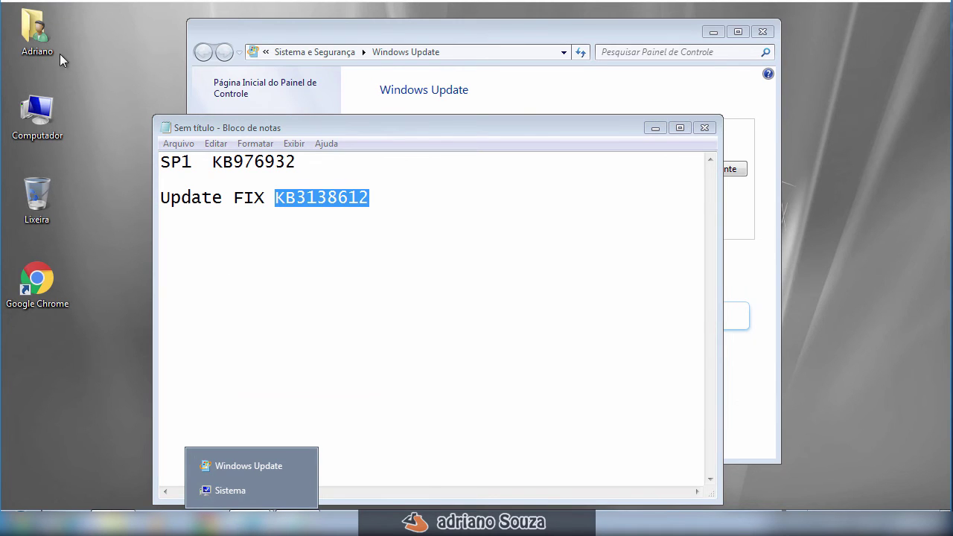
Recheck the service pack and system type in the computer's properties, and minimize the System and Notepad windows.
{"action": "right_click", "coordinate": [55, 113]}
{"action": "left_click", "coordinate": [73, 250]}
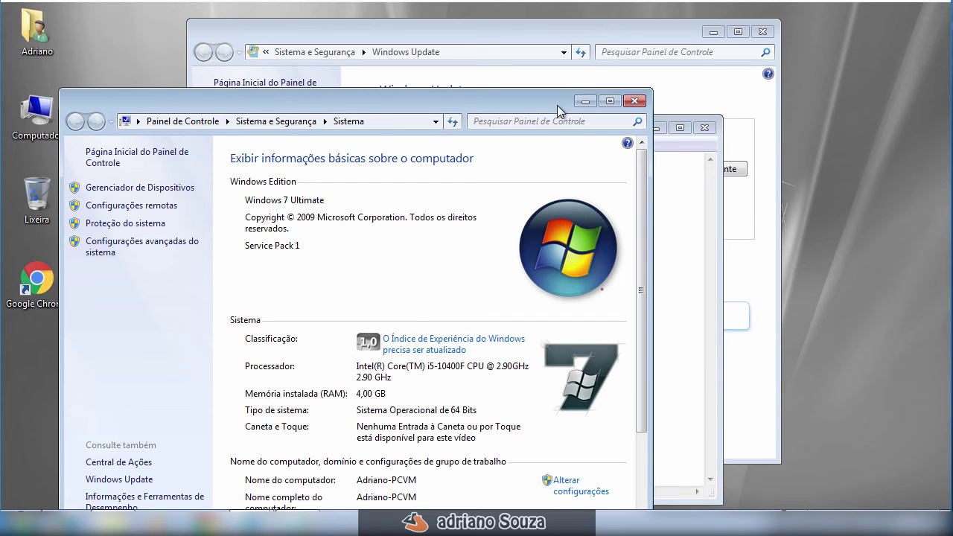
{"action": "left_click", "coordinate": [582, 101]}
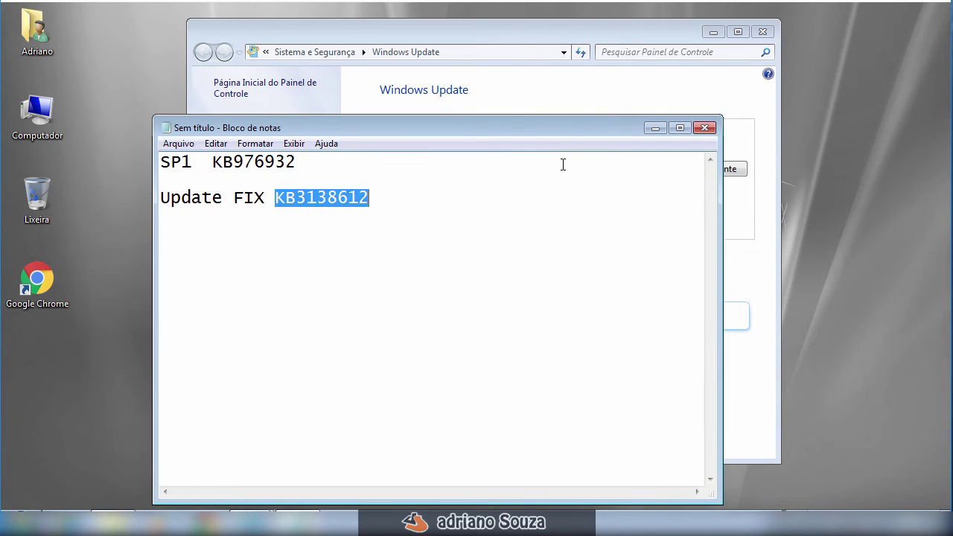
{"action": "left_click", "coordinate": [285, 285]}
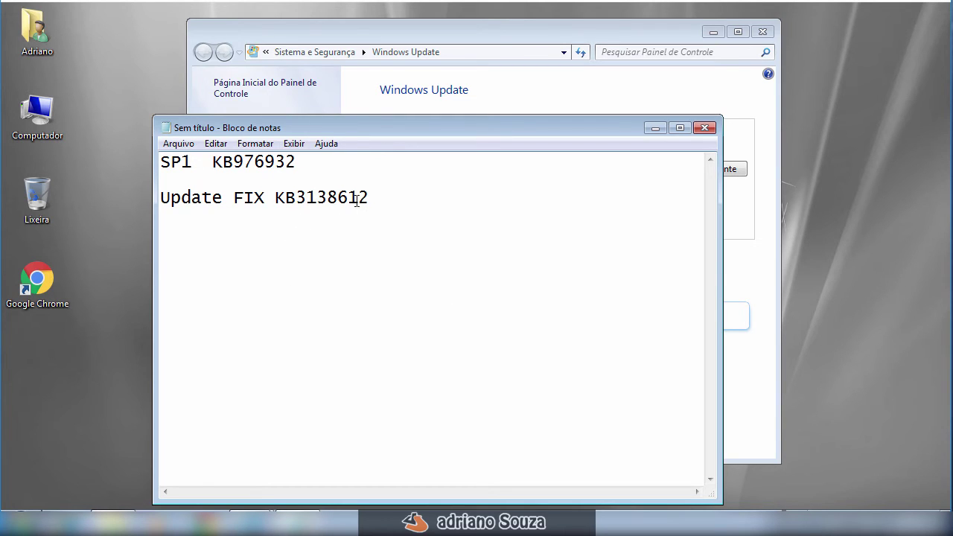
{"action": "left_click", "coordinate": [655, 128]}
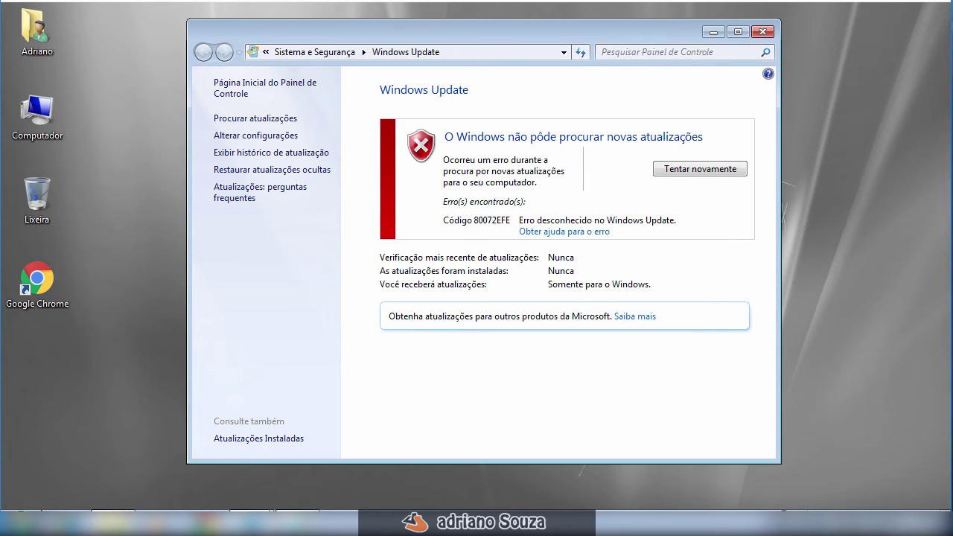
Install the windows6.1-kb3138612-x64 package from the Downloads folder and restart the computer.
{"action": "left_click", "coordinate": [112, 517]}
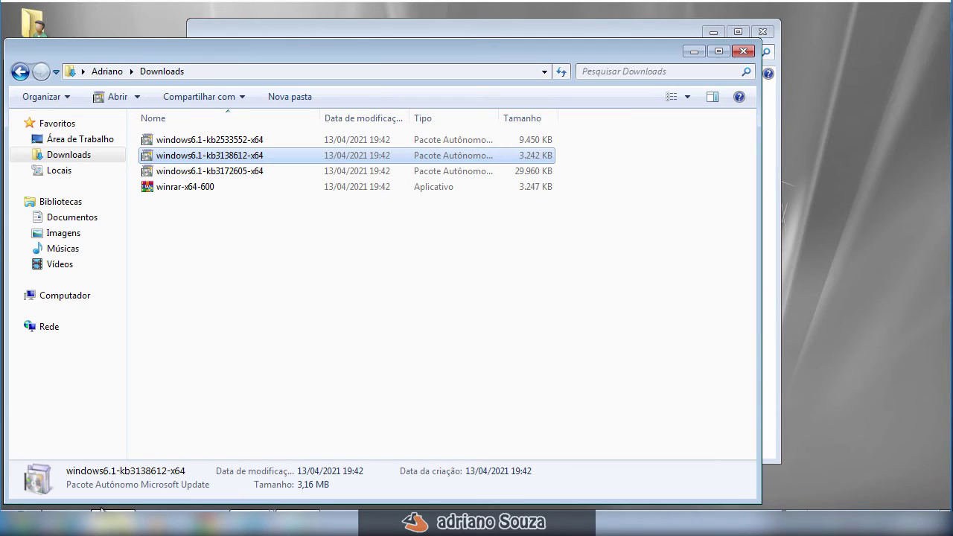
{"action": "double_click", "coordinate": [227, 158]}
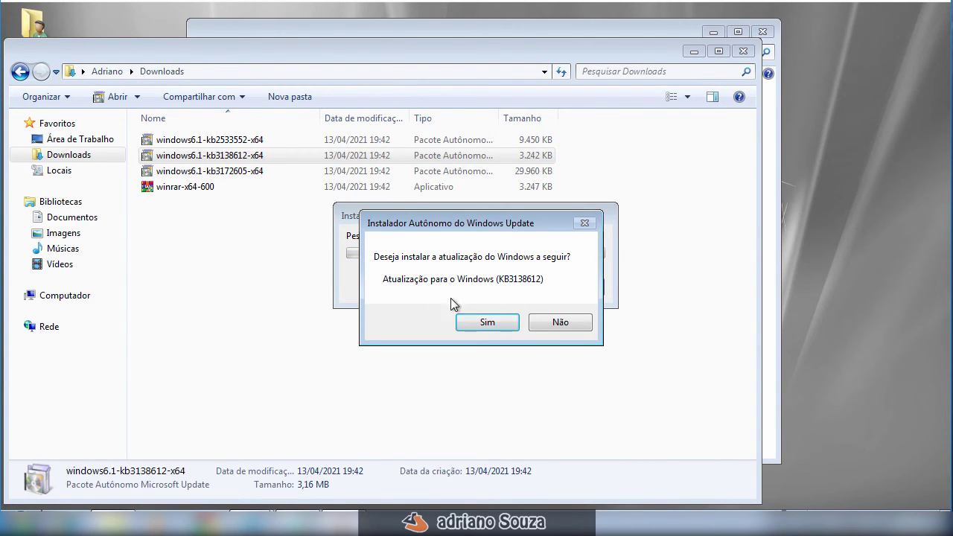
{"action": "left_click", "coordinate": [488, 323]}
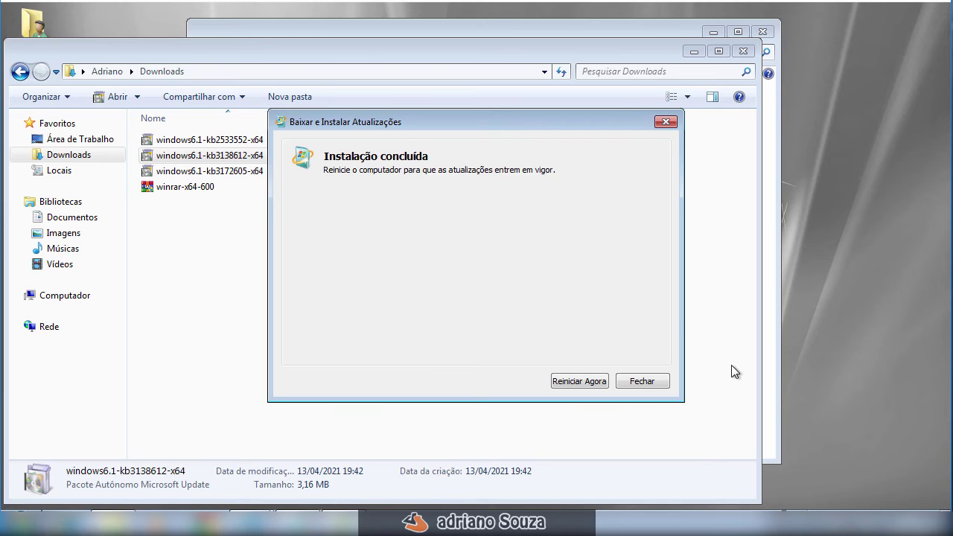
{"action": "left_click", "coordinate": [579, 381]}
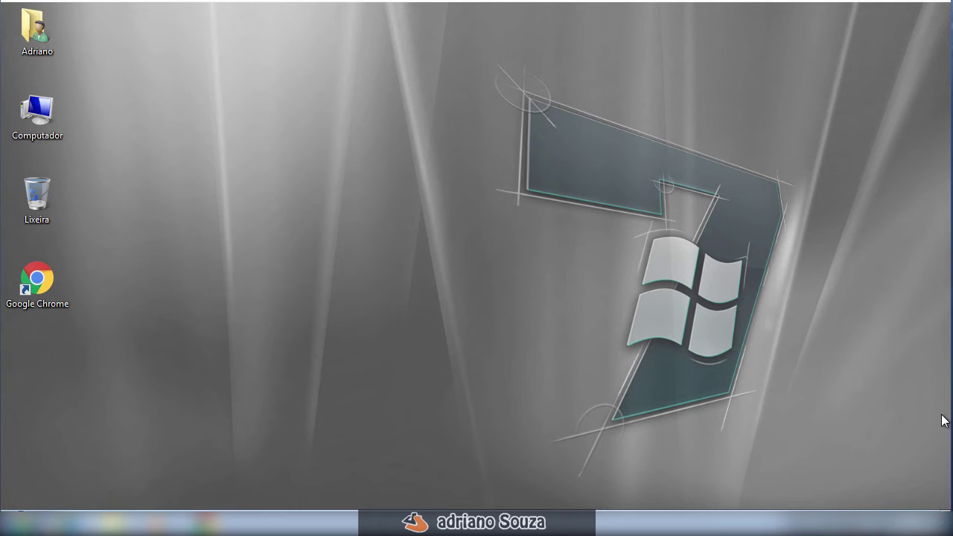
Search for "upd", open the check for updates entry and move the Windows Update window toward the screen's centre.
{"action": "left_click", "coordinate": [30, 522]}
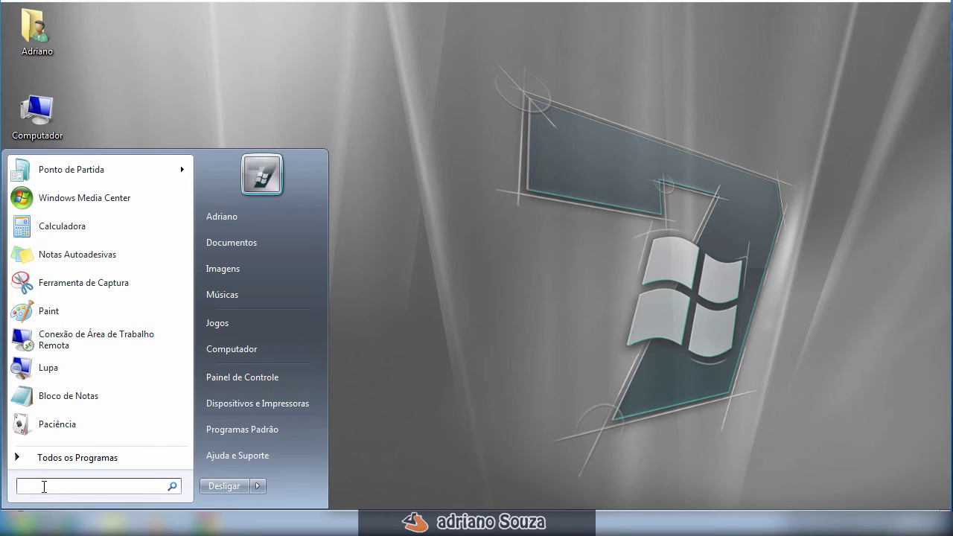
{"action": "type", "text": "upd"}
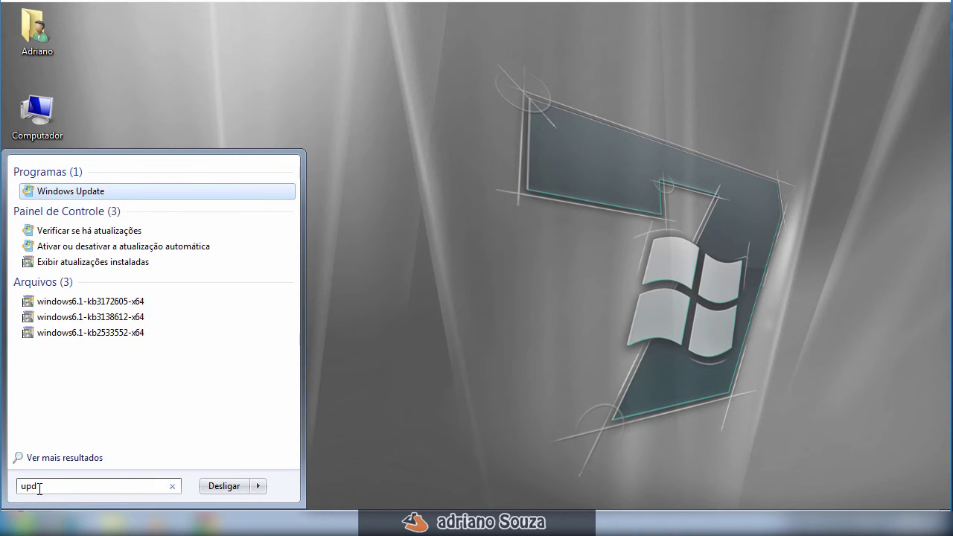
{"action": "left_click", "coordinate": [82, 232]}
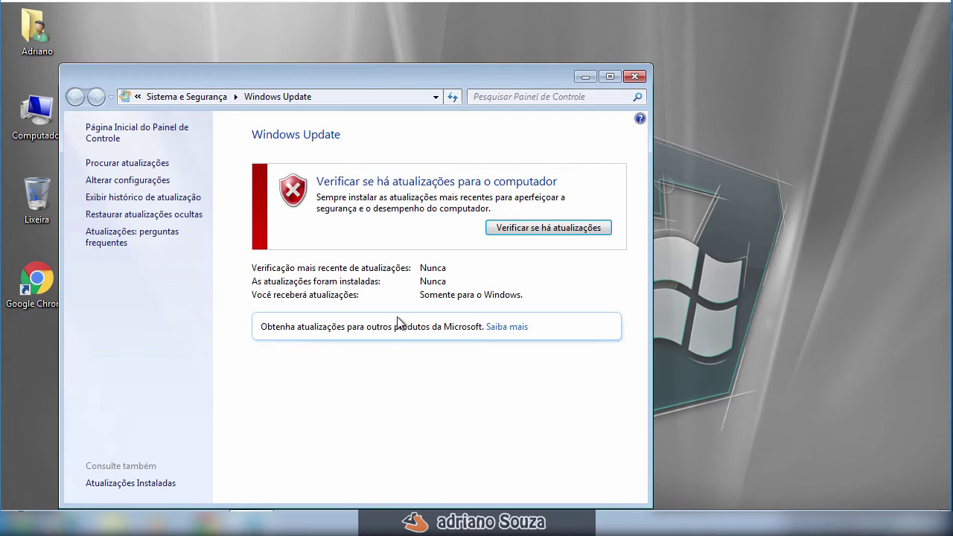
{"action": "left_click_drag", "start_coordinate": [385, 78], "coordinate": [482, 27]}
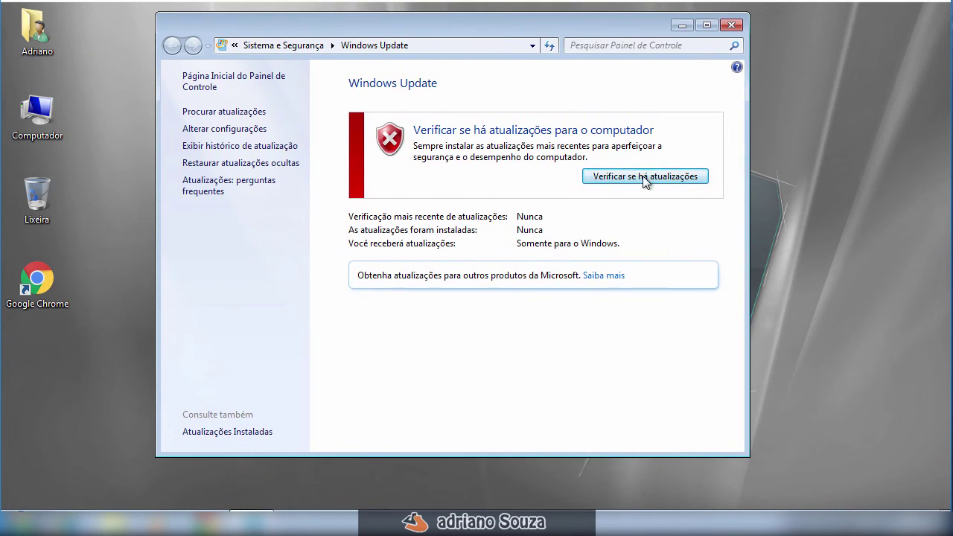
Start checking for updates in Windows Update.
{"action": "left_click", "coordinate": [670, 179]}
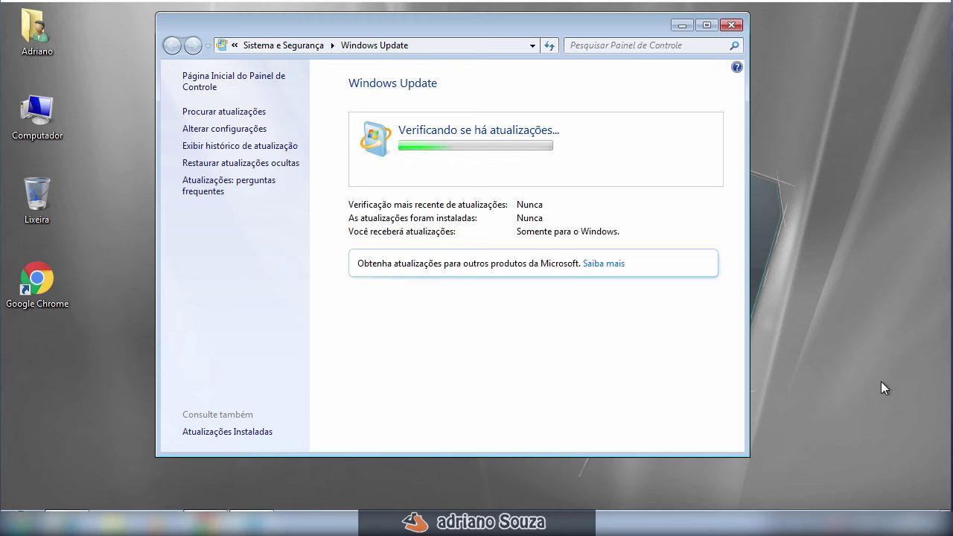
Try to open the Microsoft Update Catalog from Chrome's Google results, expand the privacy error's advanced details, and minimize Chrome.
{"action": "left_click", "coordinate": [215, 509]}
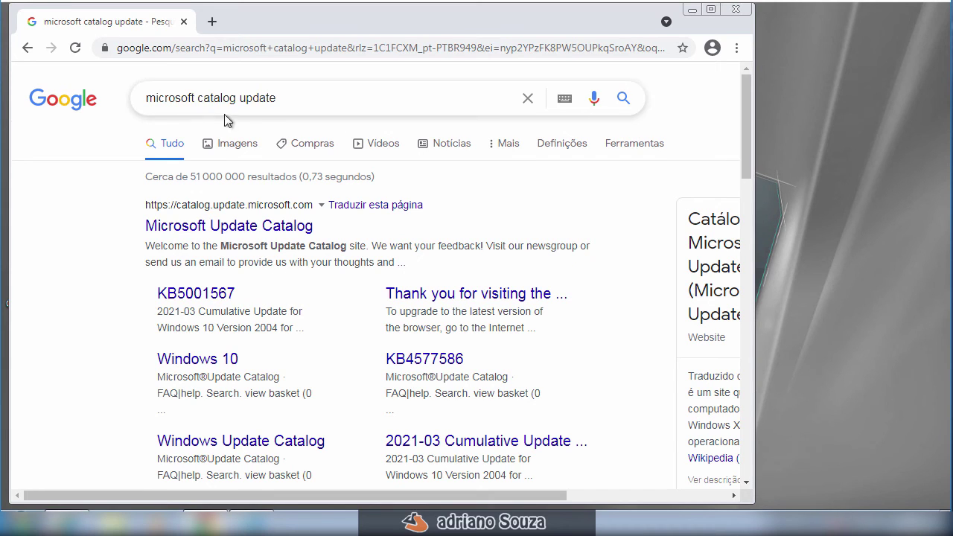
{"action": "left_click", "coordinate": [228, 224]}
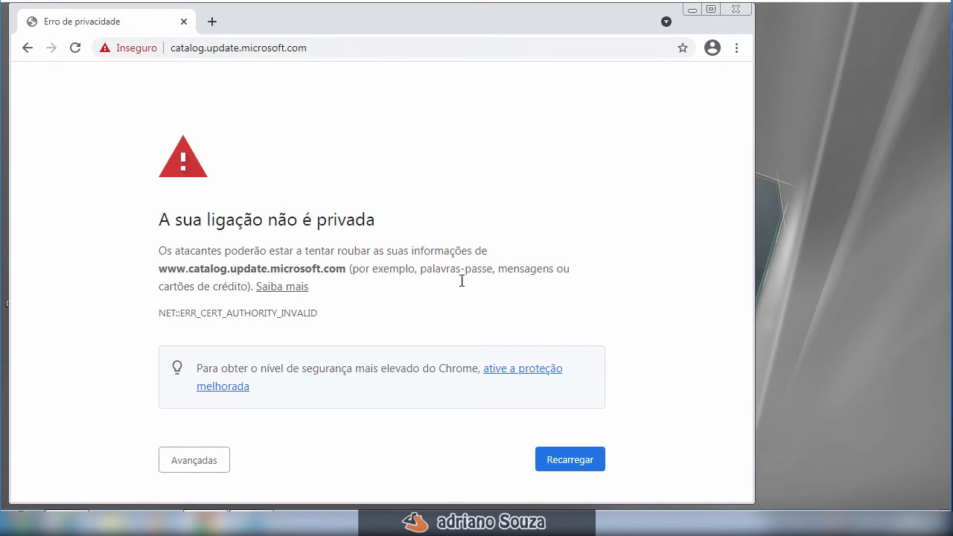
{"action": "left_click", "coordinate": [213, 458]}
{"action": "scroll", "coordinate": [396, 399], "scroll_direction": "down", "scroll_amount": 3}
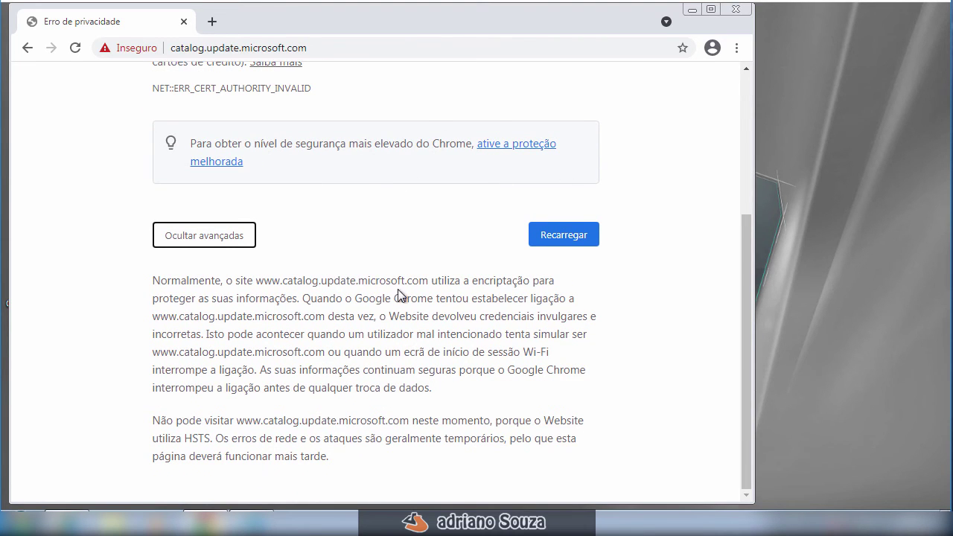
{"action": "scroll", "coordinate": [402, 290], "scroll_direction": "up", "scroll_amount": 3}
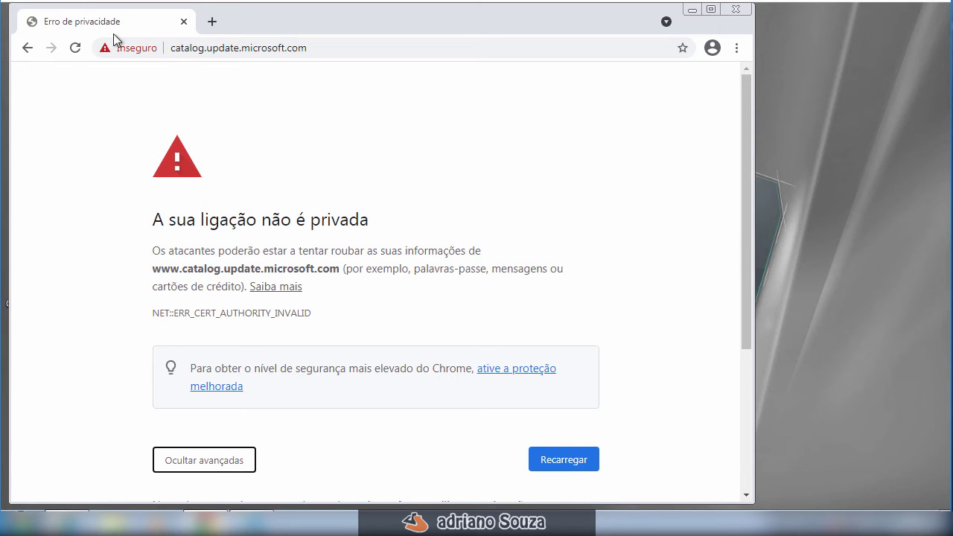
{"action": "left_click", "coordinate": [692, 14]}
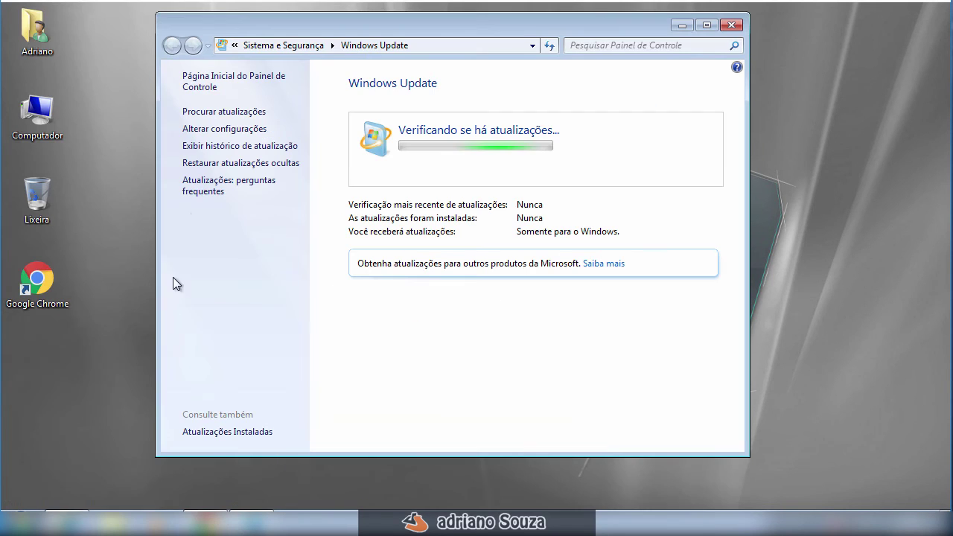
Switch to Internet Explorer, maximize it, and open the Microsoft Update Catalog from the Bing results, continuing past the certificate warning.
{"action": "left_click", "coordinate": [67, 523]}
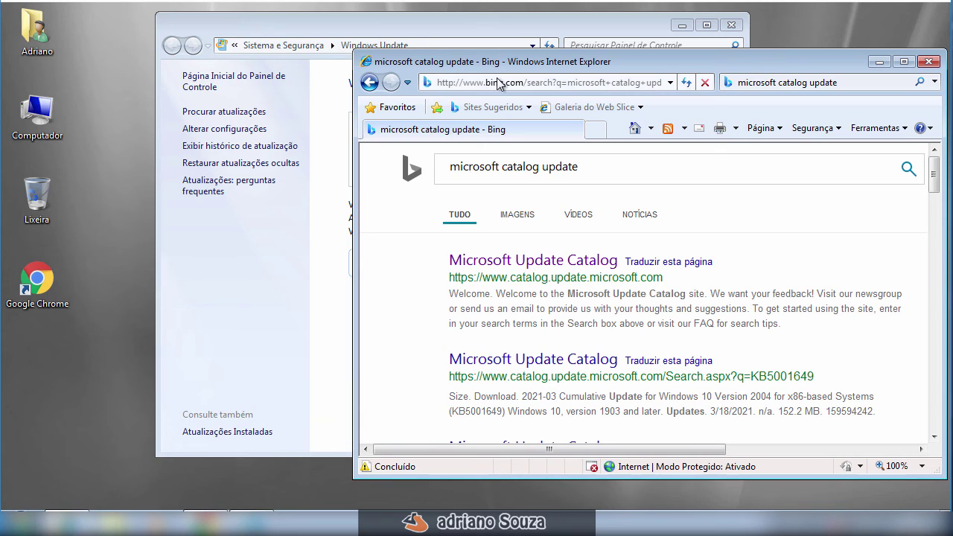
{"action": "double_click", "coordinate": [555, 68]}
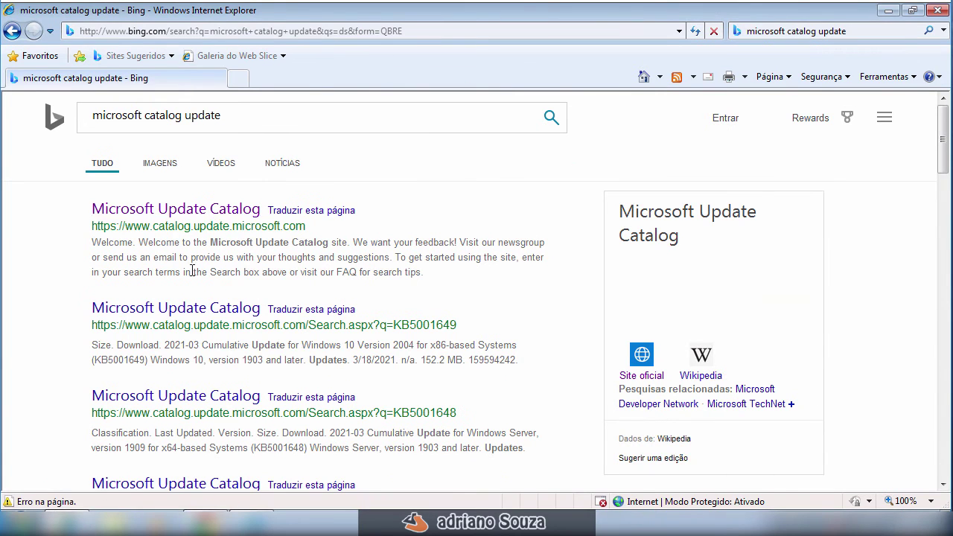
{"action": "left_click", "coordinate": [171, 214]}
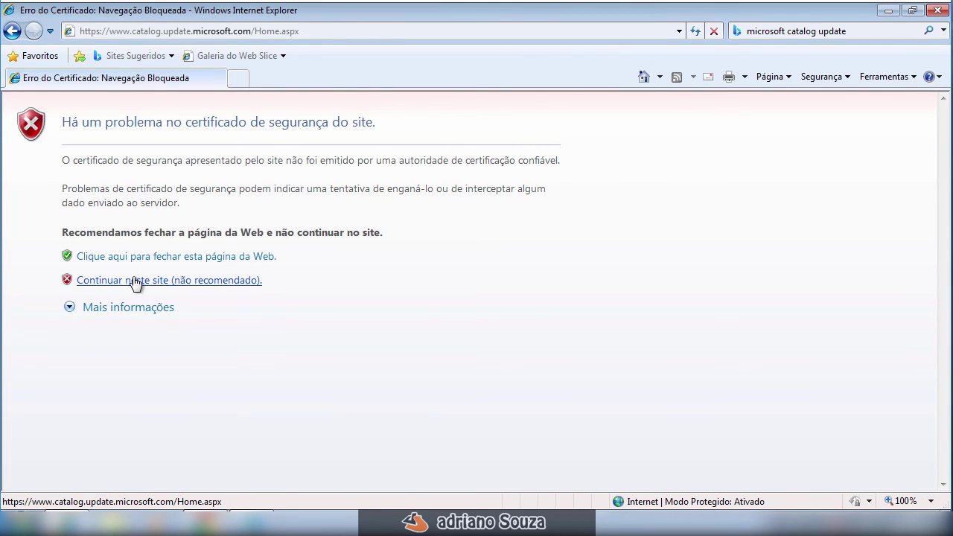
{"action": "left_click", "coordinate": [184, 285]}
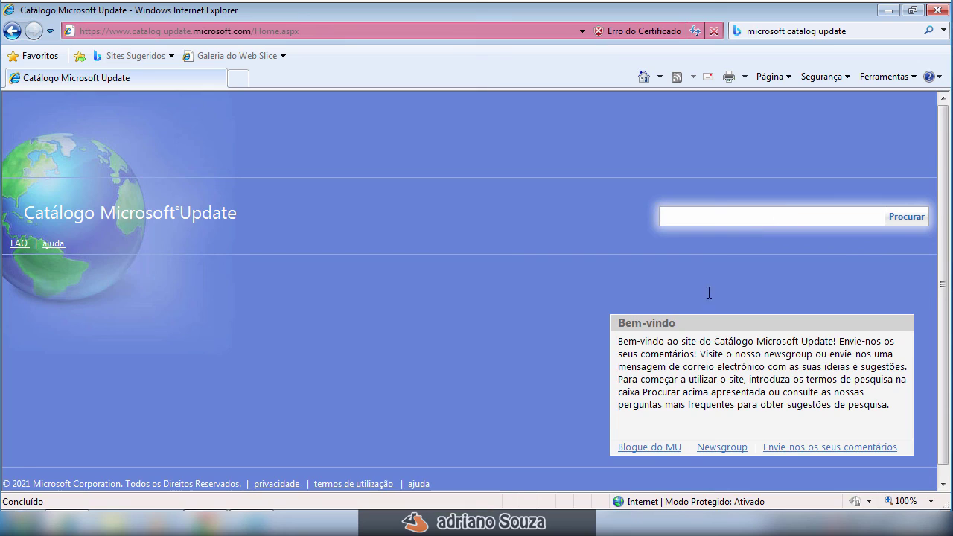
{"action": "scroll", "coordinate": [708, 291], "scroll_direction": "down", "scroll_amount": 1}
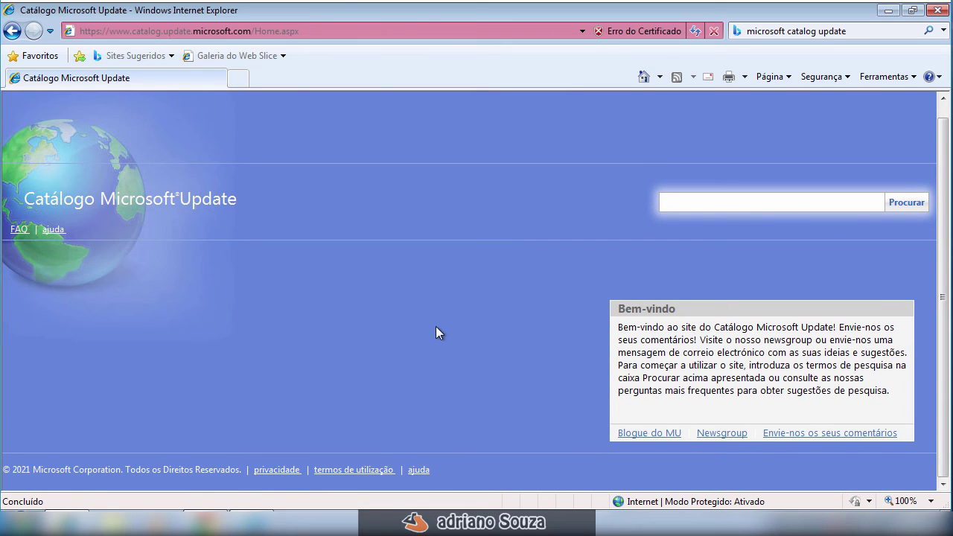